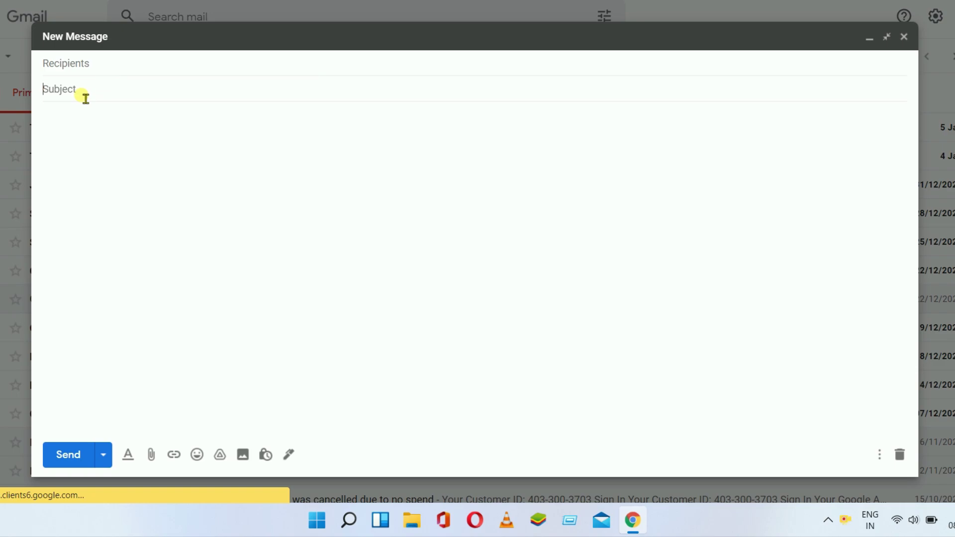
Step: Set the subject to "Regarding Collabration" and paste the copied collaboration message into the body, removing one blank line above the greeting
text(Regarding Collabration)
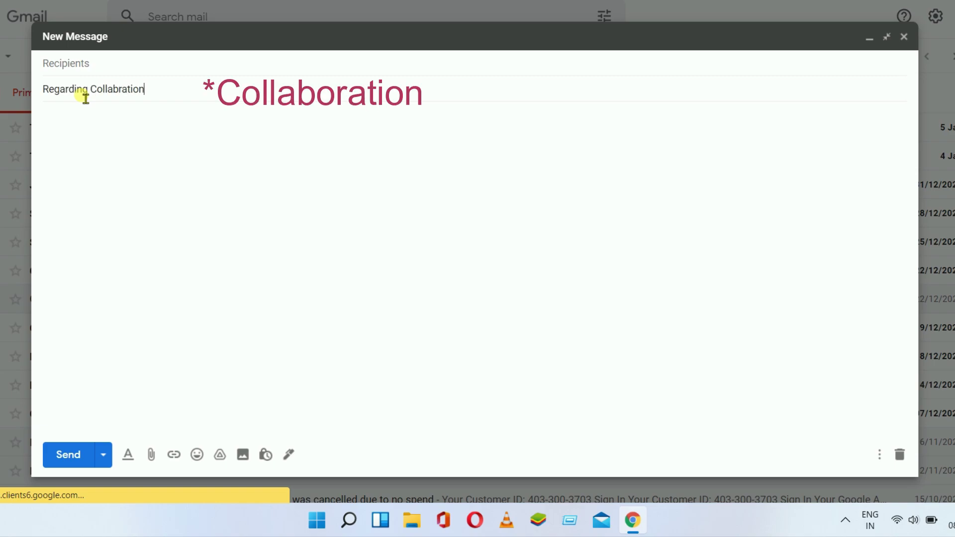
click(96, 132)
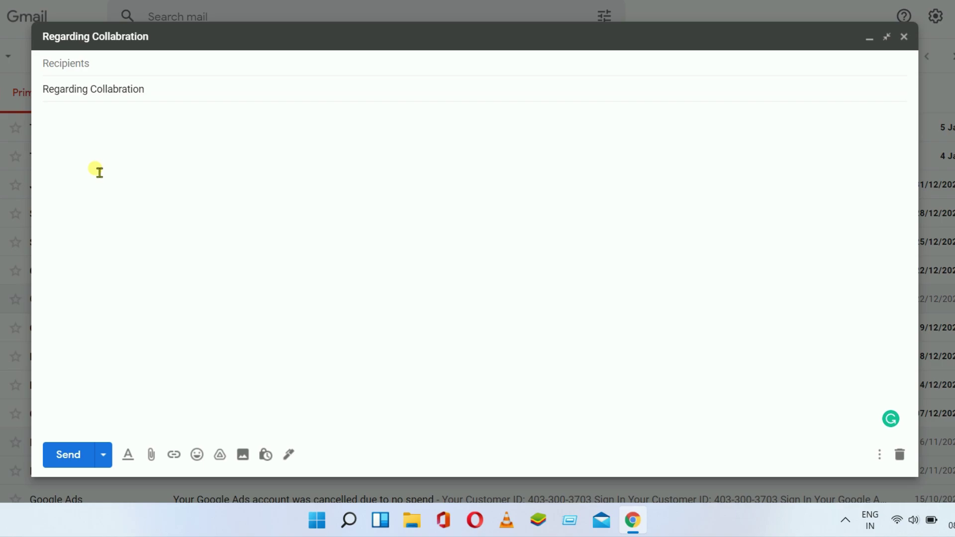
right_click(89, 123)
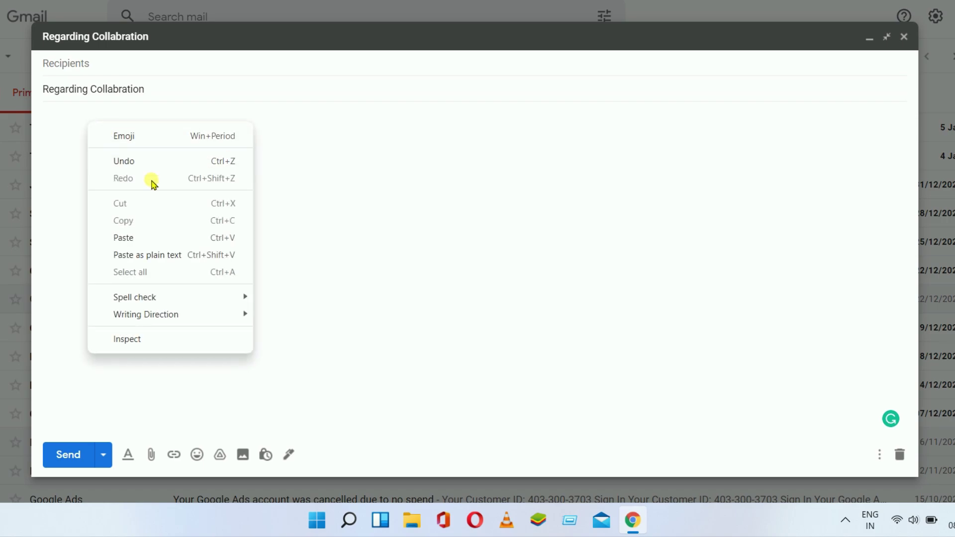
click(149, 239)
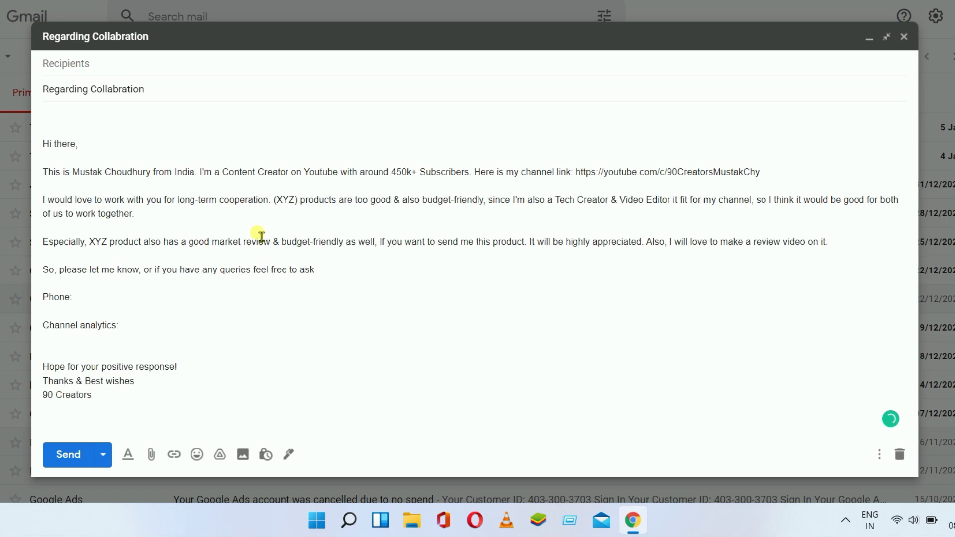
click(96, 145)
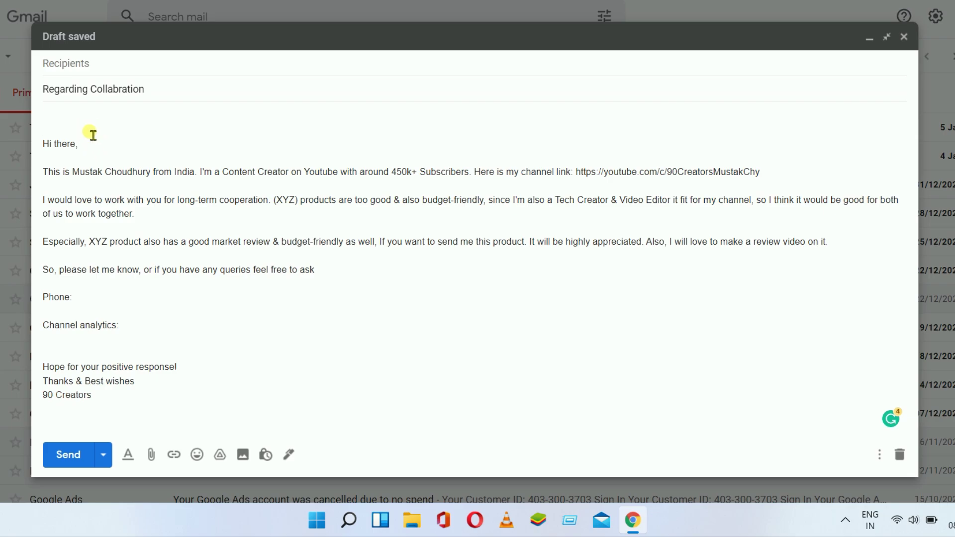
key(BackSpace)
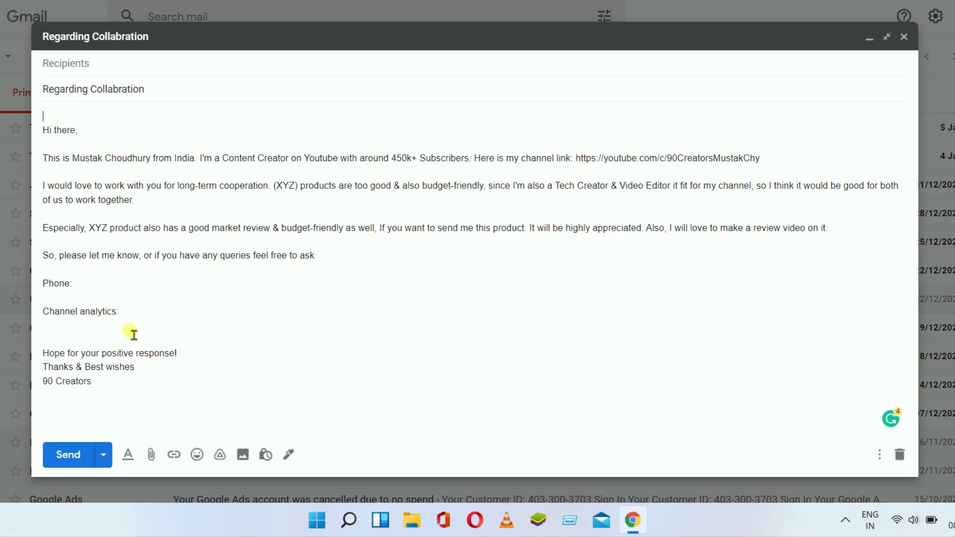
Step: Review the greeting and the introduction paragraph, including the creator's background, subscriber figure and channel link
drag(44, 131, 187, 175)
click(91, 149)
click(222, 176)
drag(392, 158, 451, 160)
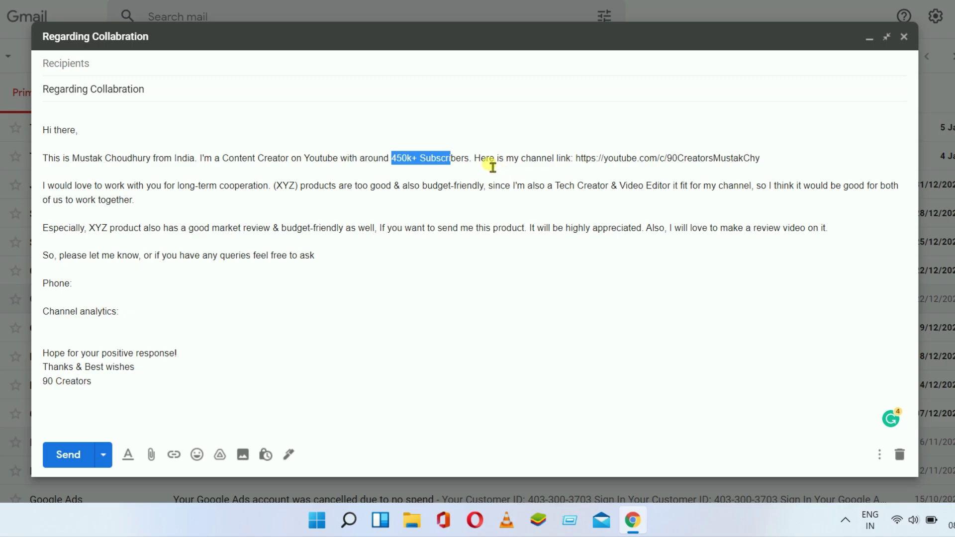
drag(514, 158, 653, 165)
click(652, 168)
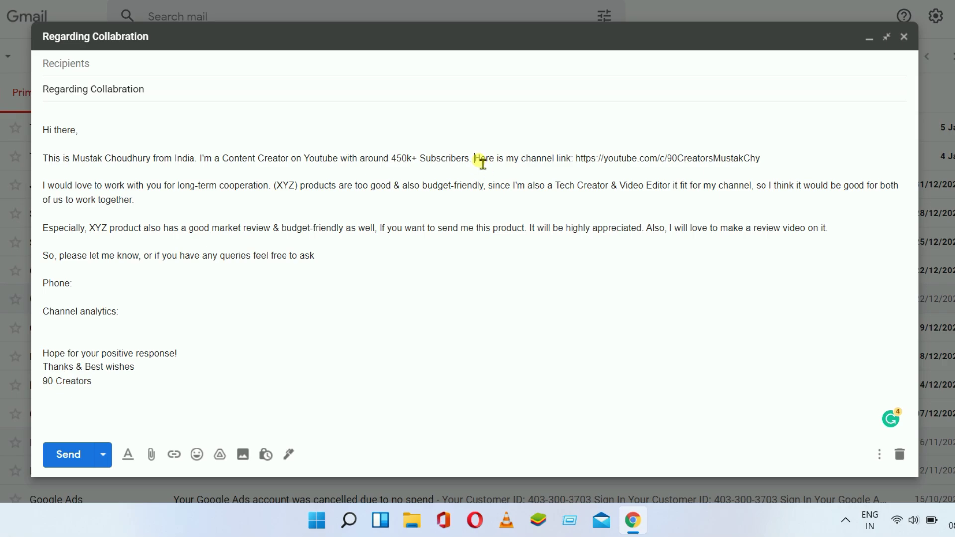
drag(476, 160, 642, 159)
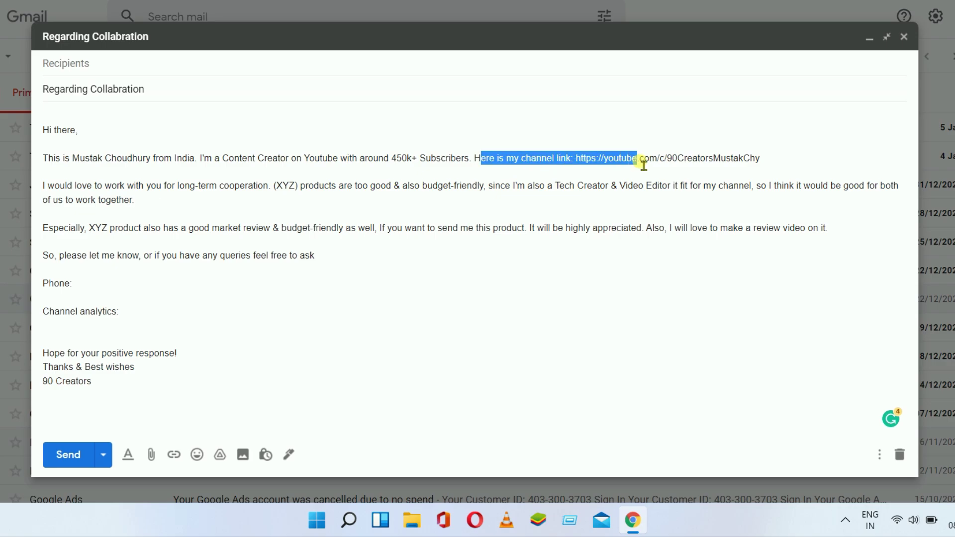
click(641, 159)
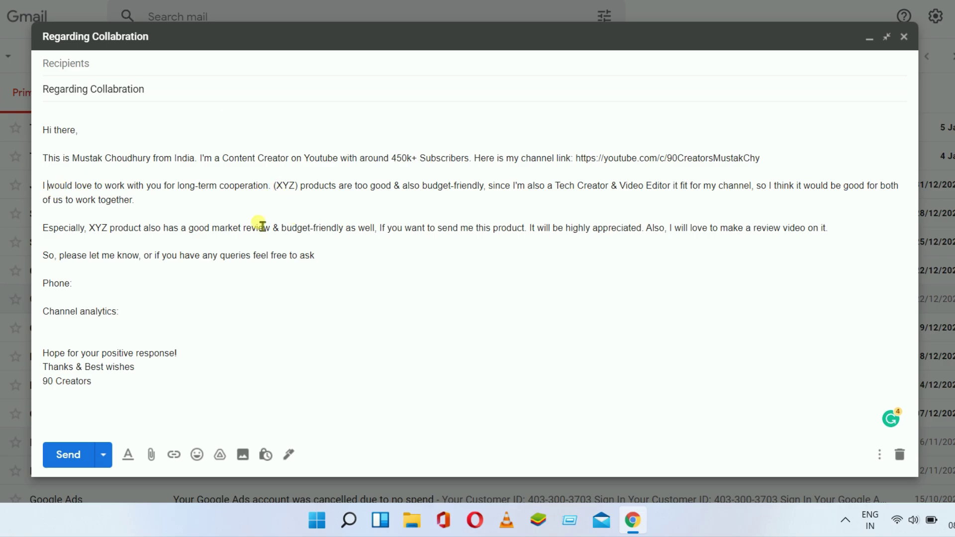
Step: Review the long-term cooperation paragraph with its XYZ brand placeholder and the product paragraph starting with "Especially"
click(69, 199)
drag(50, 189, 112, 190)
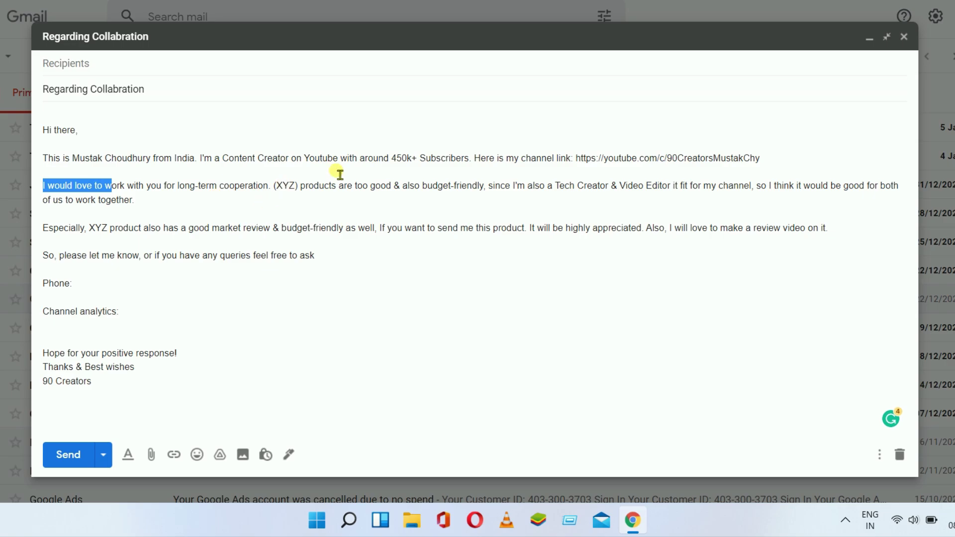
drag(277, 191, 290, 192)
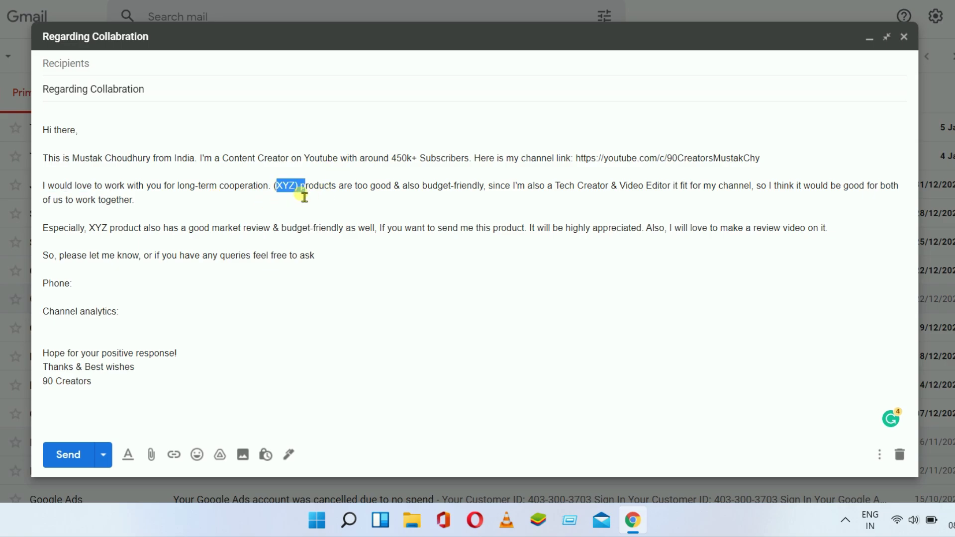
click(291, 193)
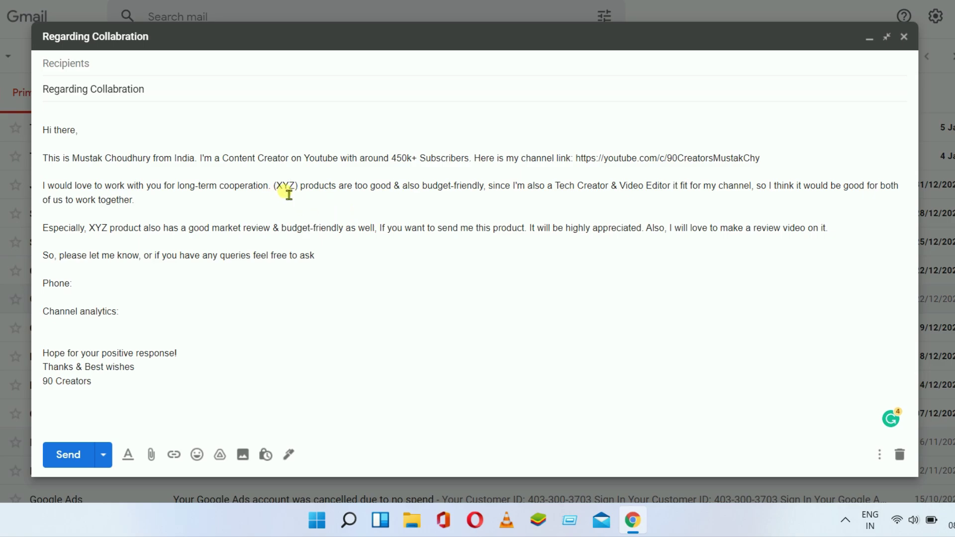
drag(288, 193, 277, 192)
double_click(53, 234)
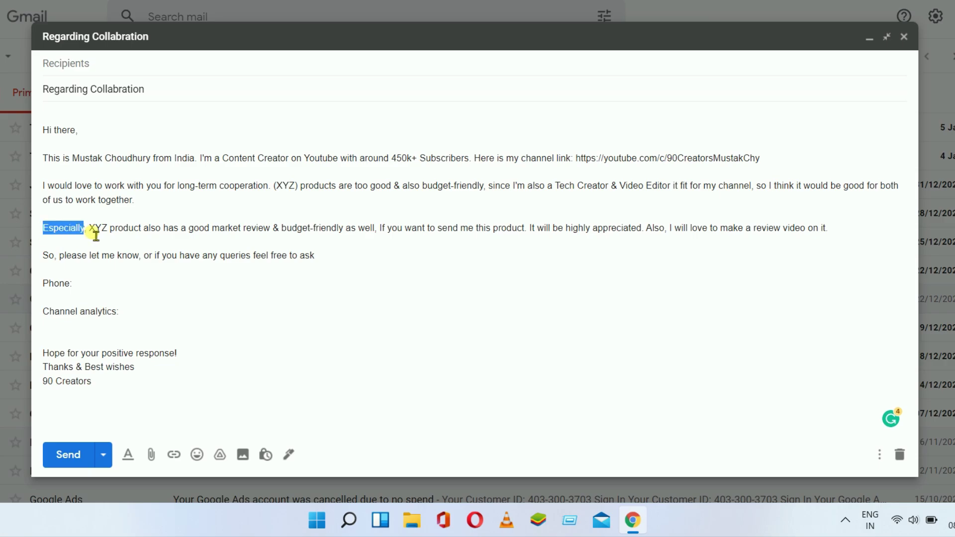
click(82, 241)
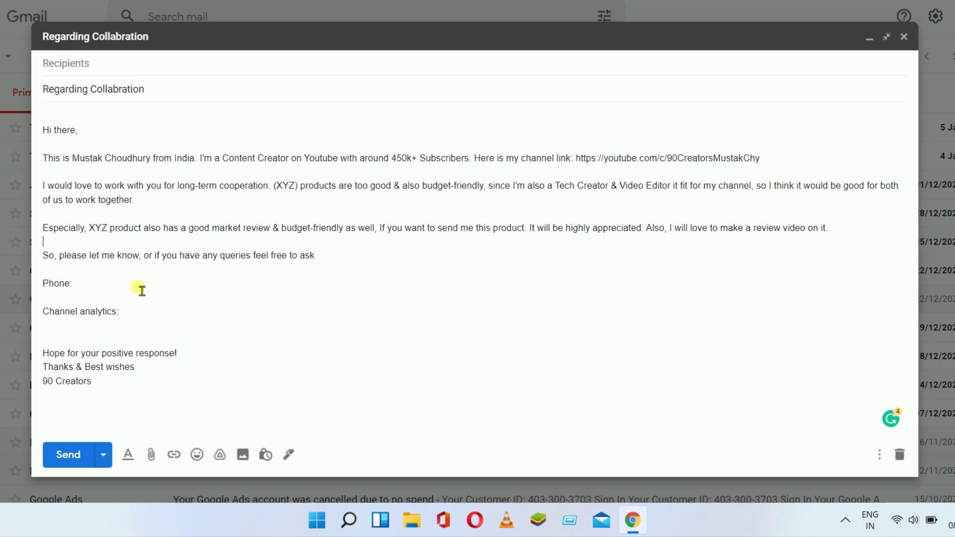
Step: Check the closing part of the email: the Phone and Channel analytics lines and the sign-off
click(136, 275)
click(82, 298)
click(84, 291)
drag(43, 353, 129, 357)
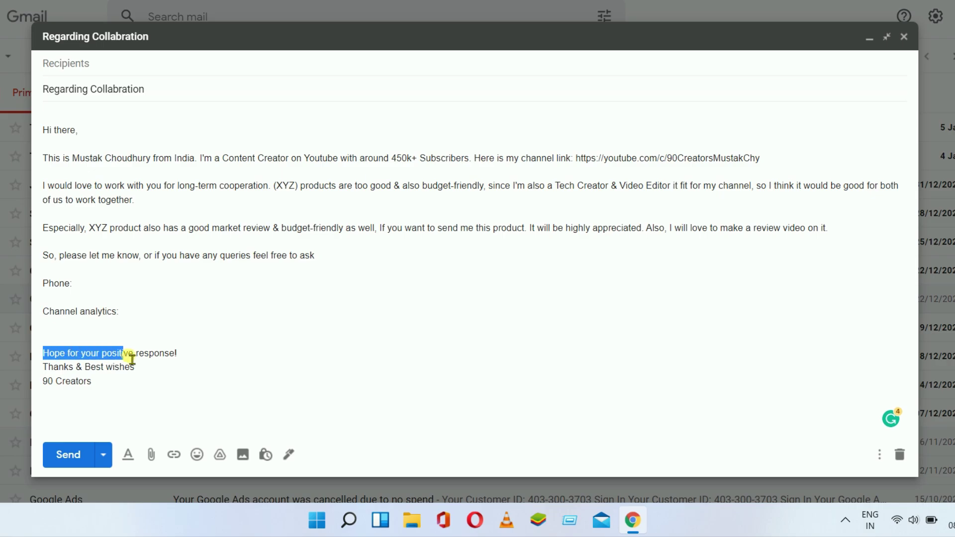
click(180, 359)
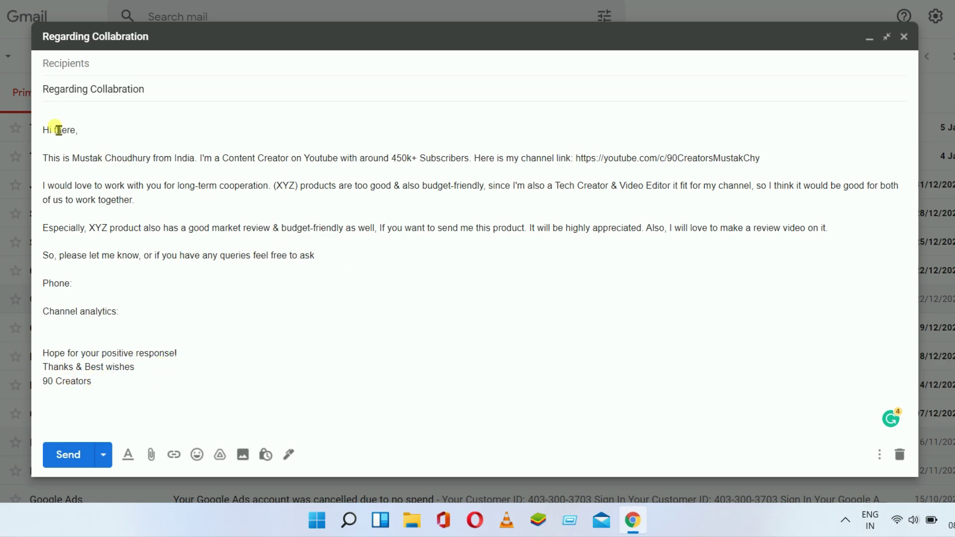
Step: Reread the whole message body from the greeting through the cooperation and contact paragraphs
drag(56, 141, 163, 307)
click(167, 311)
double_click(154, 185)
click(196, 208)
drag(151, 187, 160, 209)
click(161, 209)
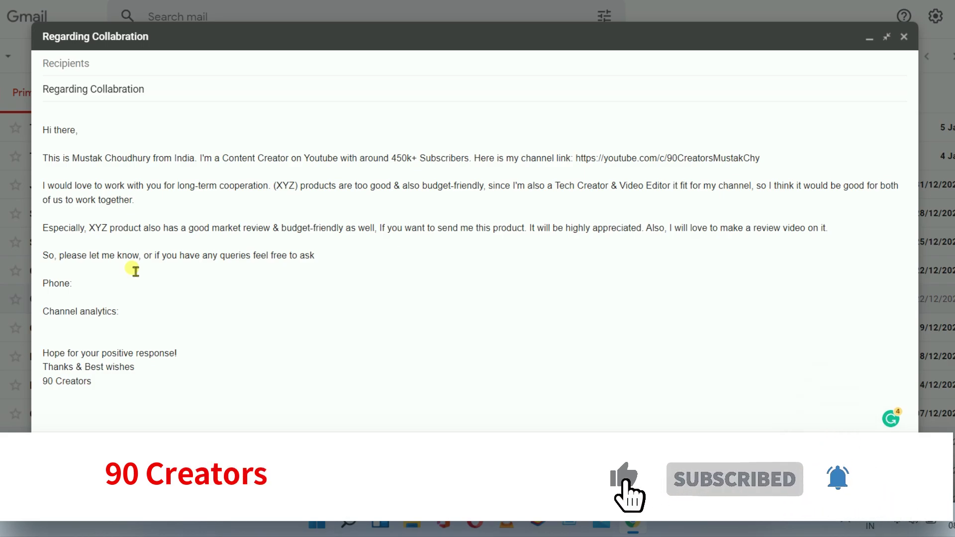
drag(48, 131, 106, 200)
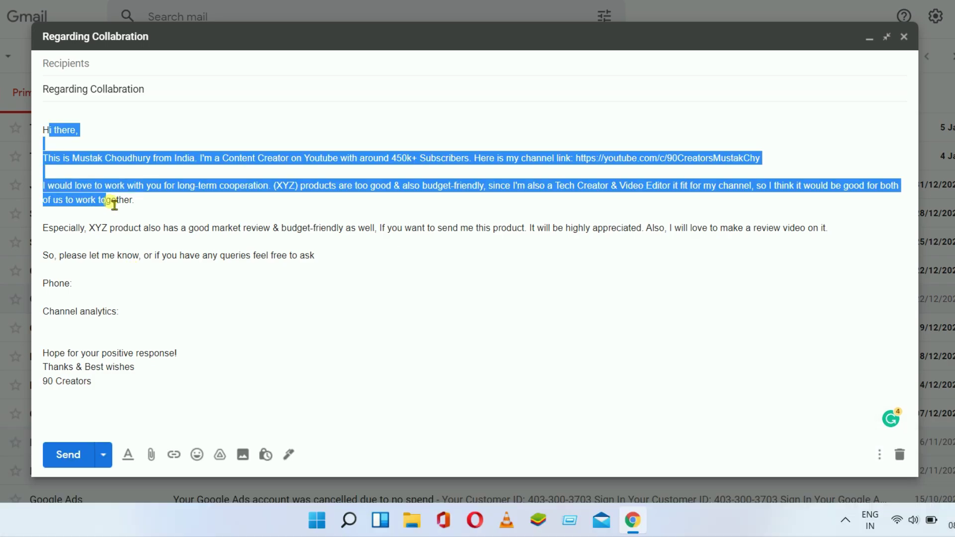
click(188, 237)
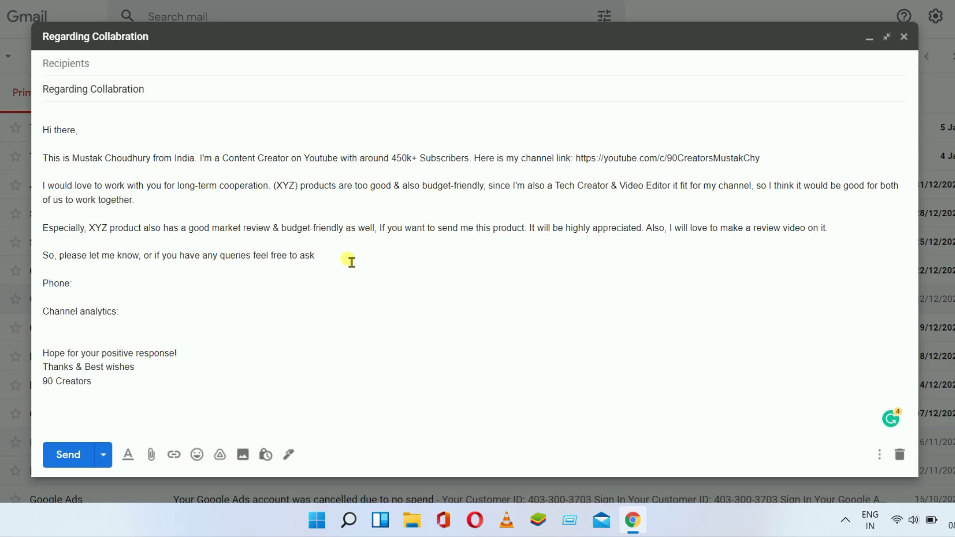
key(Up)
key(Up)
key(Down)
key(Down)
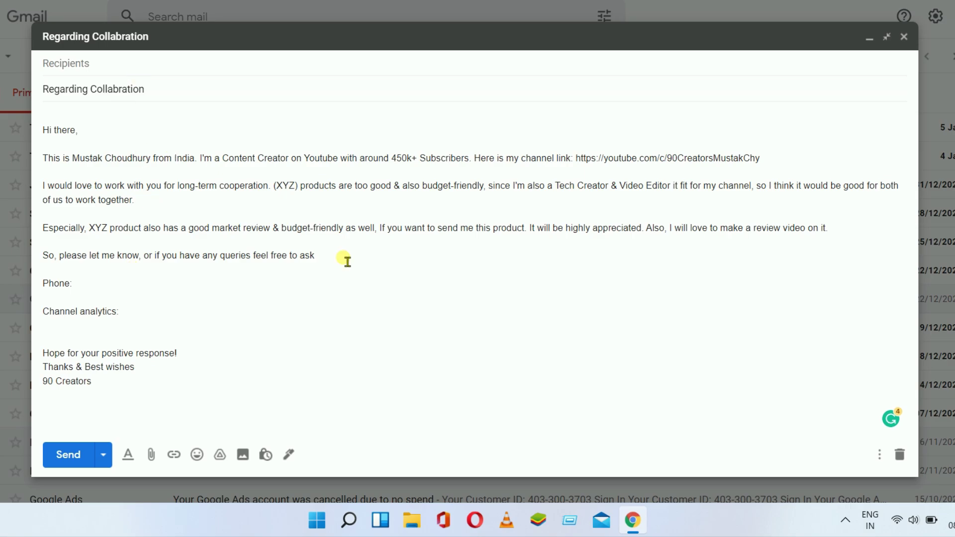